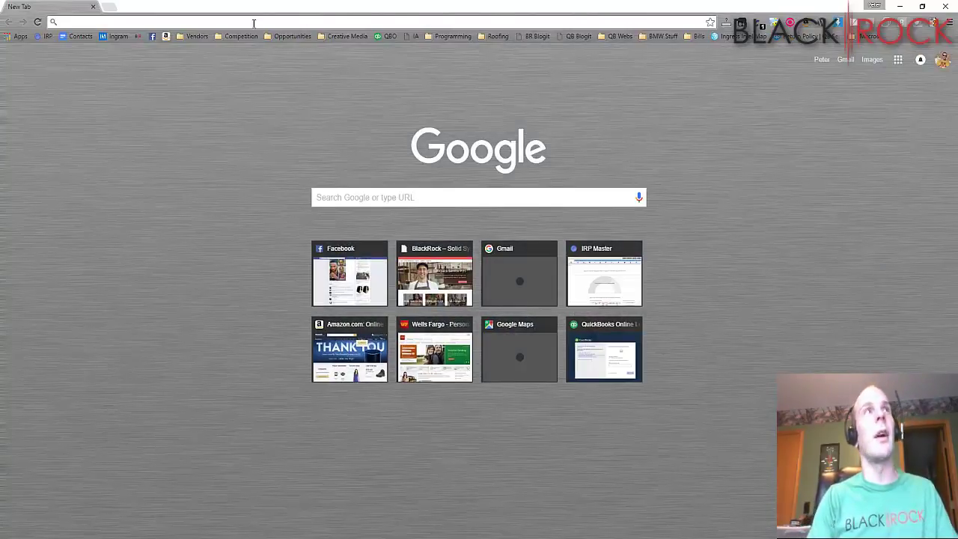
Open blackrockbusiness.com and look through its Shop page of point of sale products.
{"action": "type", "text": "blackrockbusiness.com"}
{"action": "key", "text": "Return"}
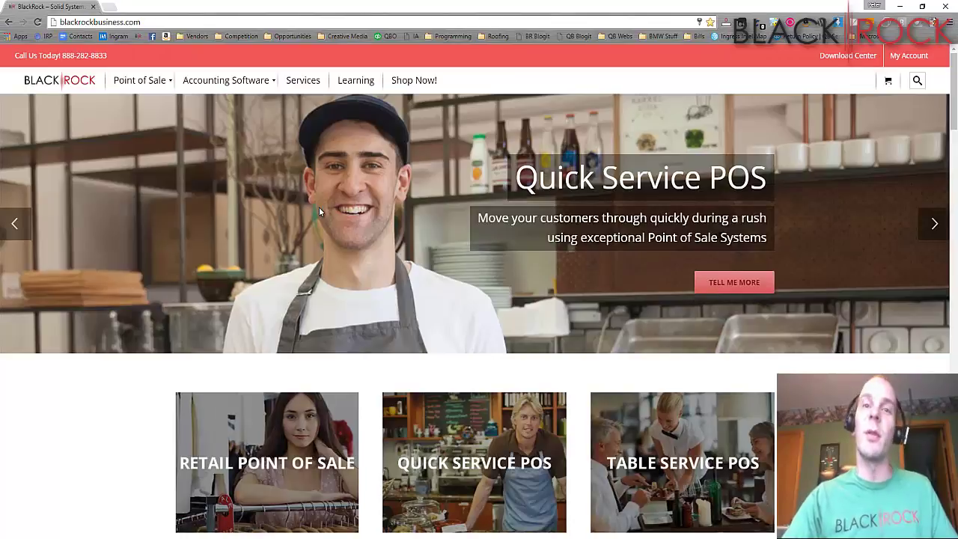
{"action": "left_click", "coordinate": [416, 80]}
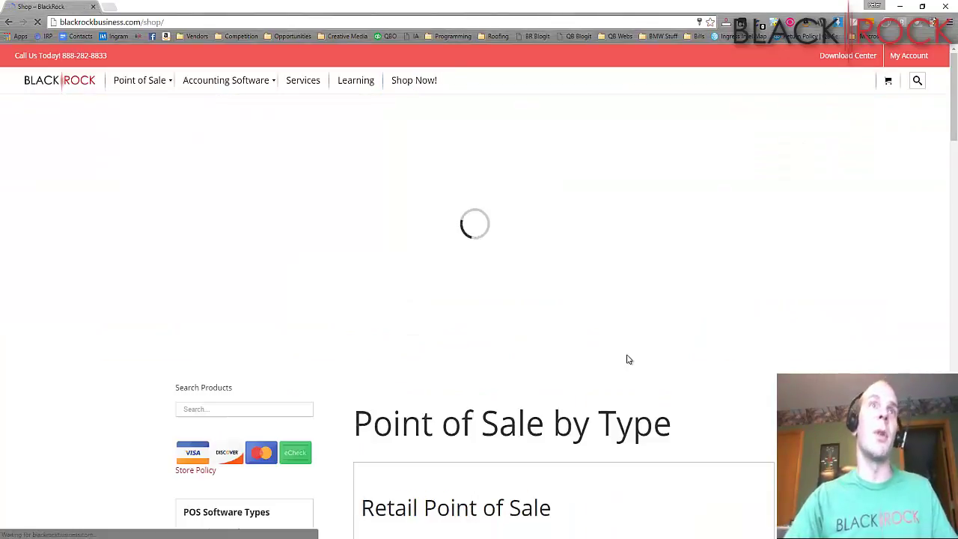
{"action": "scroll", "coordinate": [627, 358], "scroll_direction": "down", "scroll_amount": 10}
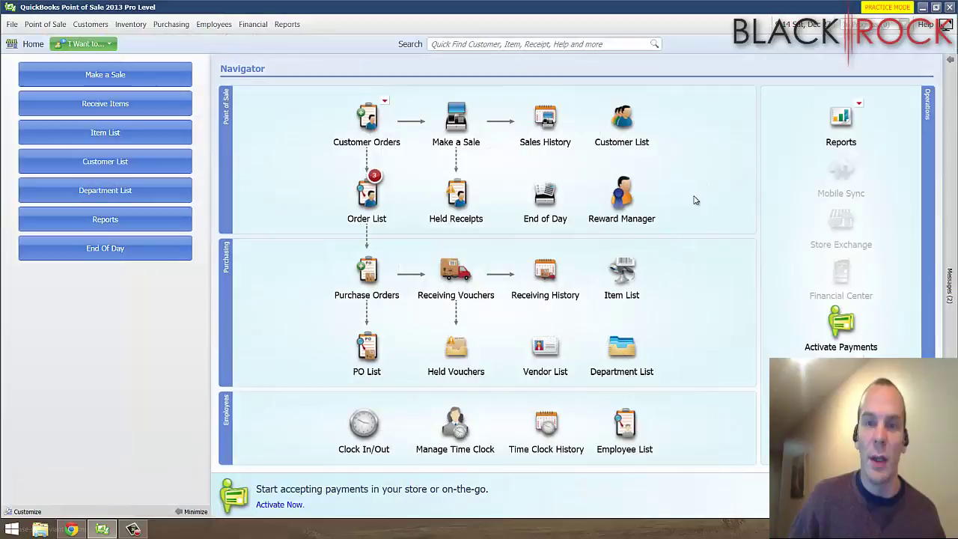
Open the item list and sort it by item description, size and regular price, finishing with item number.
{"action": "left_click", "coordinate": [628, 273]}
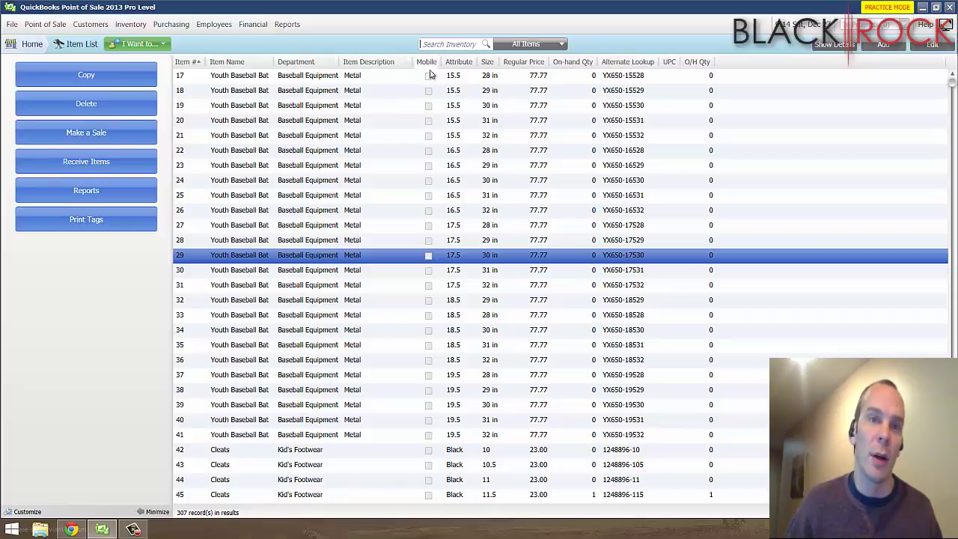
{"action": "left_click", "coordinate": [387, 63]}
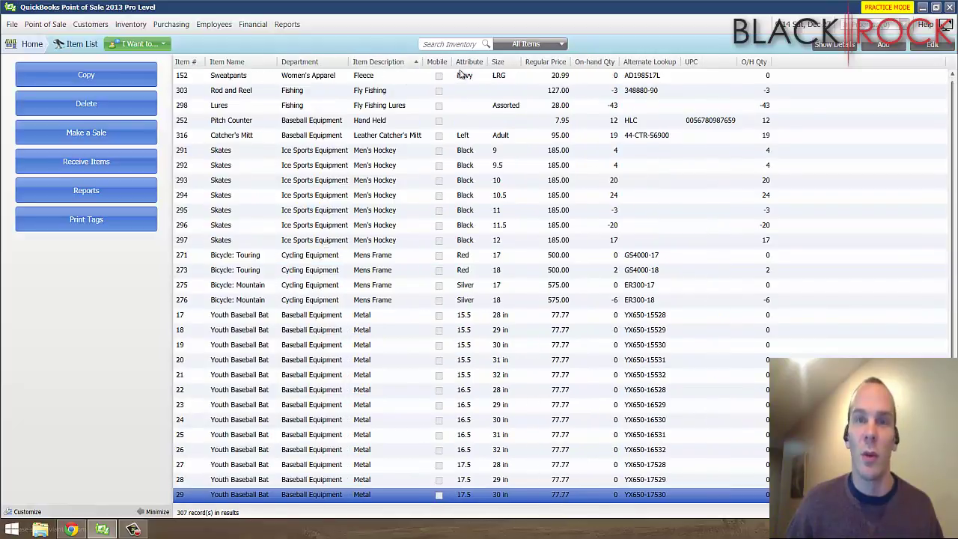
{"action": "left_click", "coordinate": [502, 64]}
{"action": "left_click", "coordinate": [560, 62]}
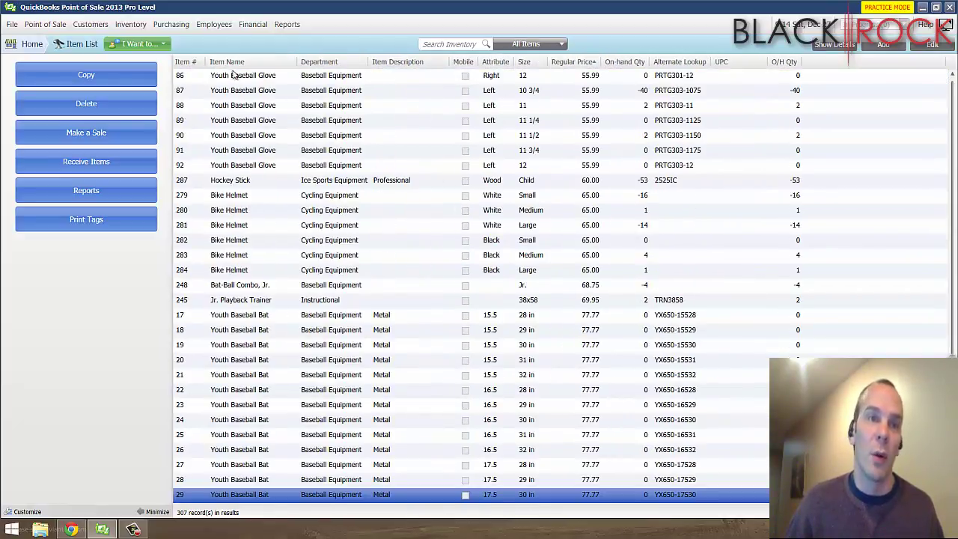
{"action": "left_click", "coordinate": [187, 62]}
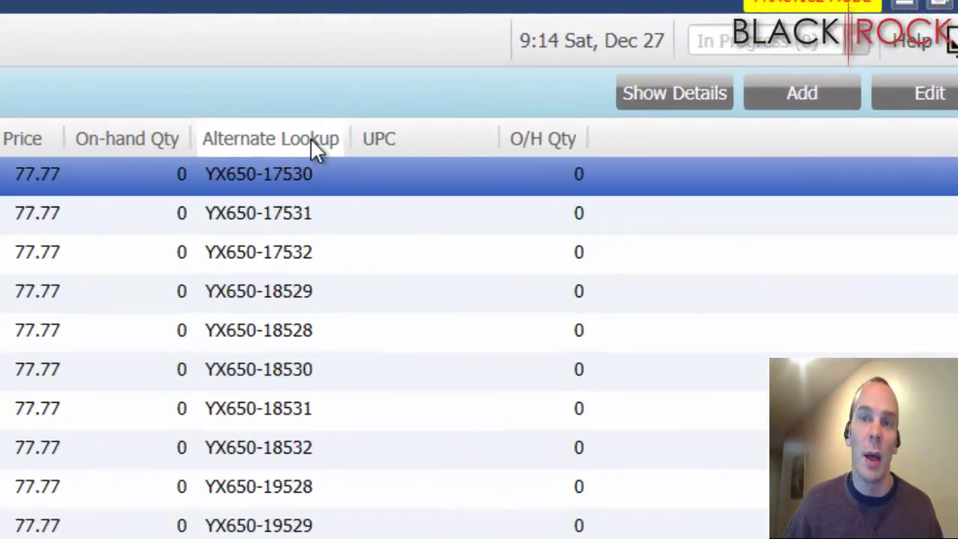
Customize the item list's columns to include Vendor Name.
{"action": "right_click", "coordinate": [427, 120]}
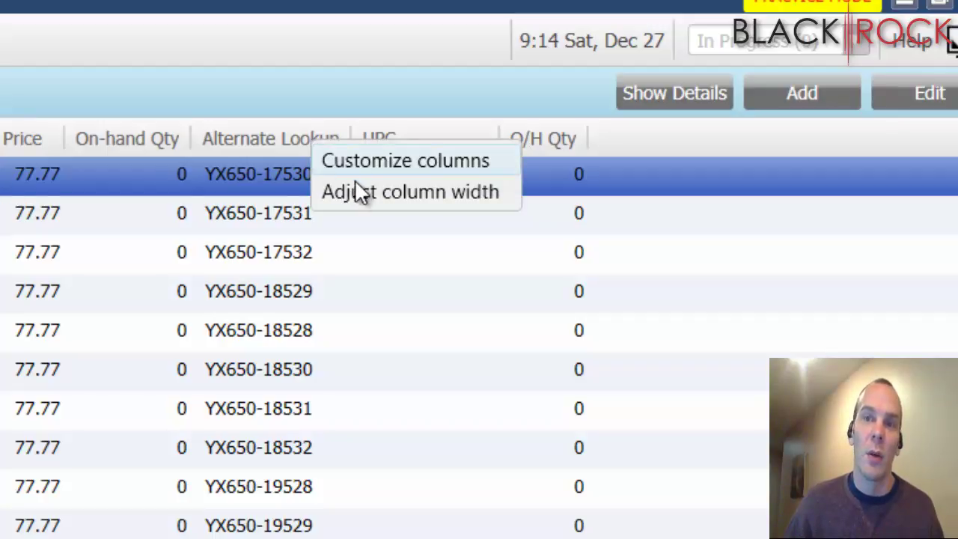
{"action": "left_click", "coordinate": [266, 142]}
{"action": "right_click", "coordinate": [263, 139]}
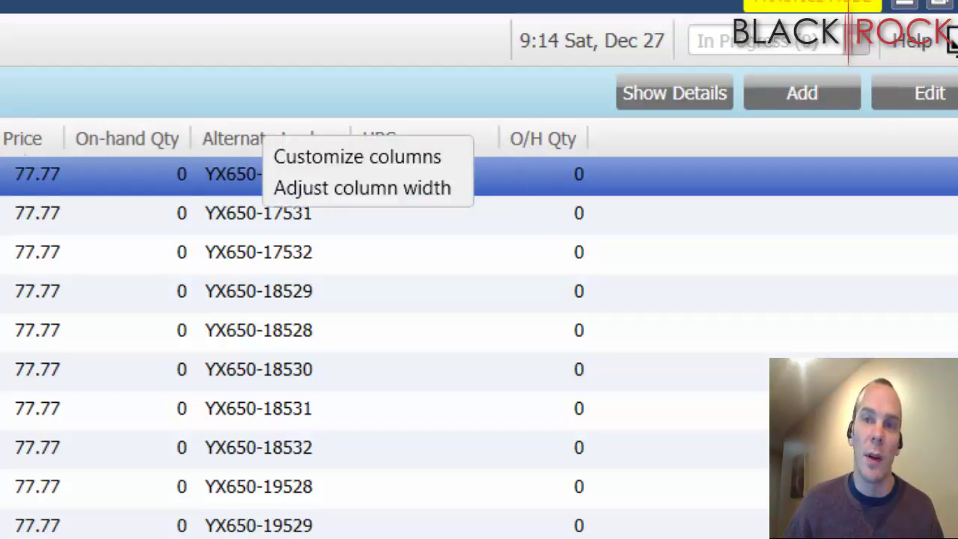
{"action": "left_click", "coordinate": [351, 161]}
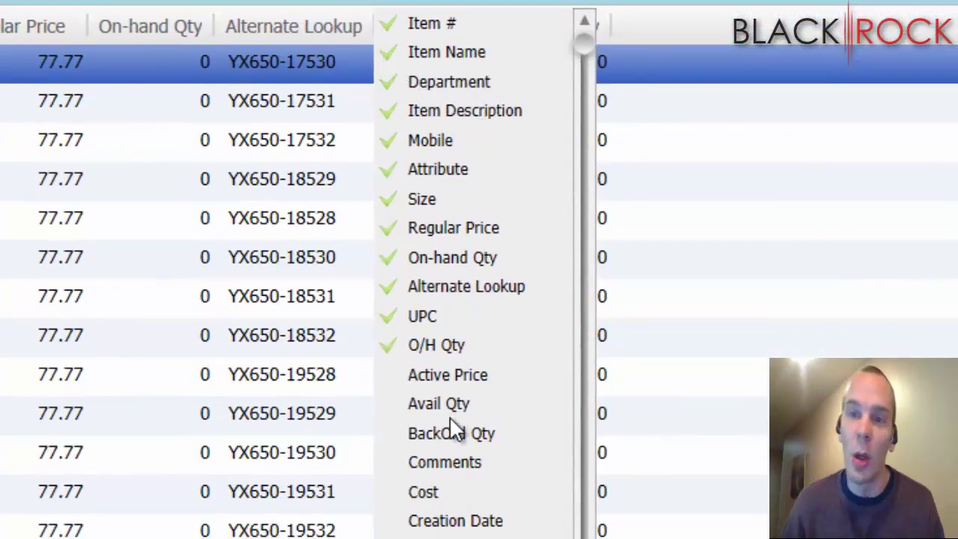
{"action": "scroll", "coordinate": [449, 416], "scroll_direction": "down", "scroll_amount": 2}
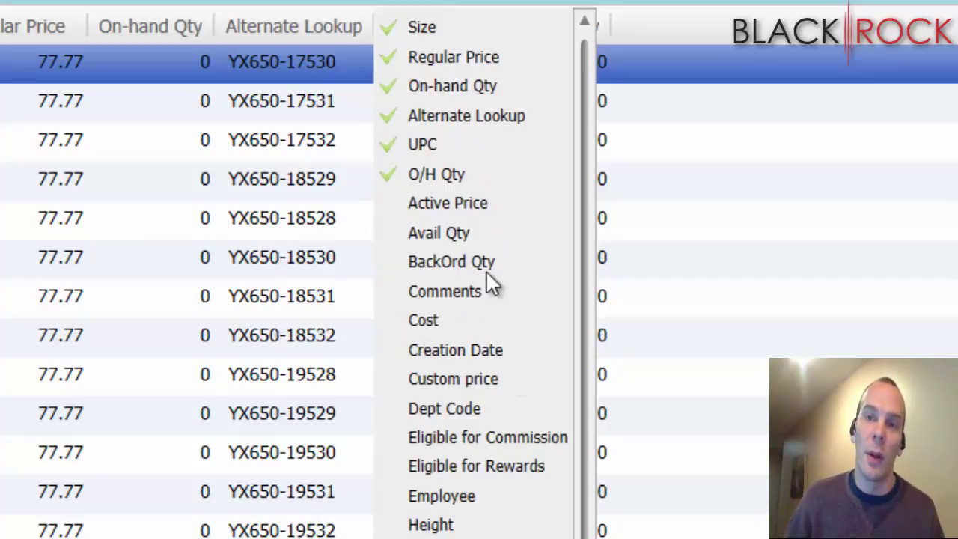
{"action": "scroll", "coordinate": [487, 258], "scroll_direction": "up", "scroll_amount": 2}
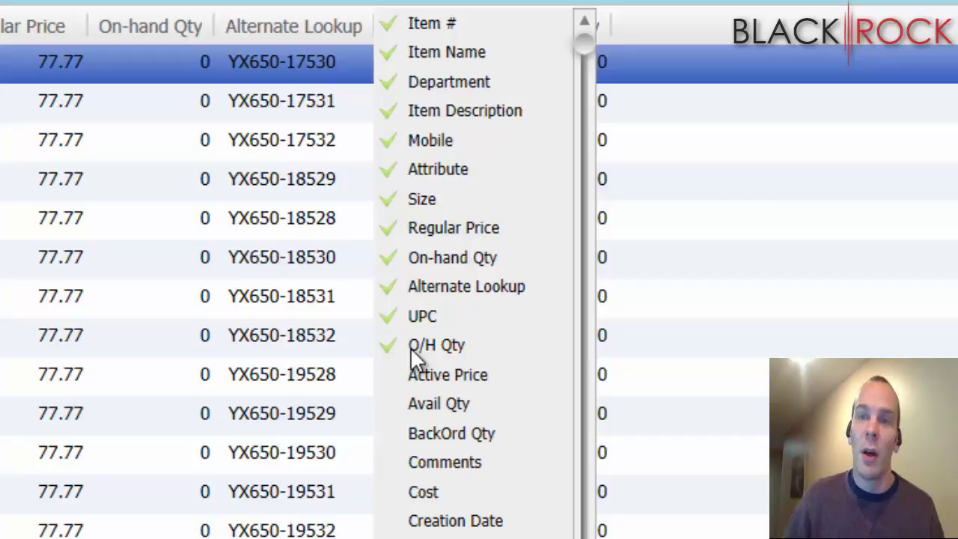
{"action": "scroll", "coordinate": [408, 468], "scroll_direction": "down", "scroll_amount": 2}
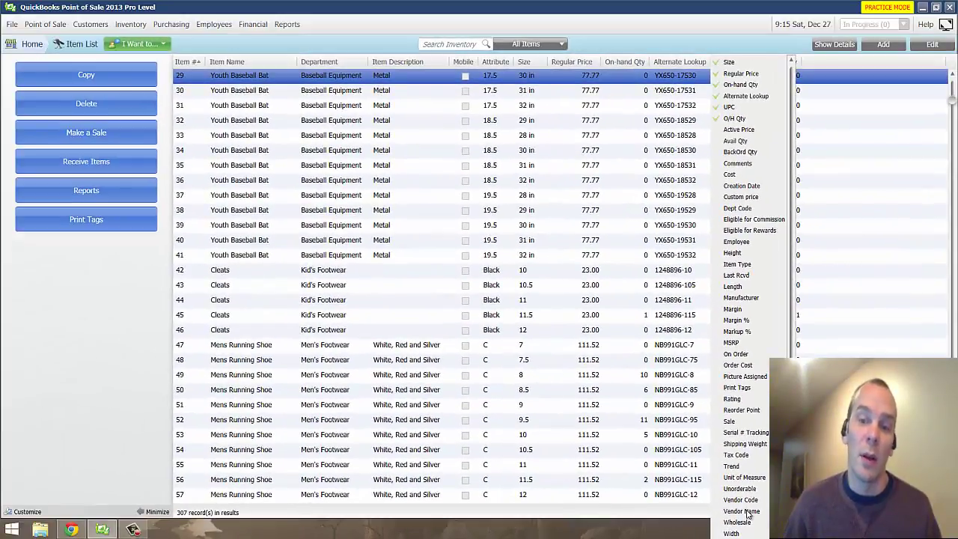
{"action": "left_click", "coordinate": [745, 511]}
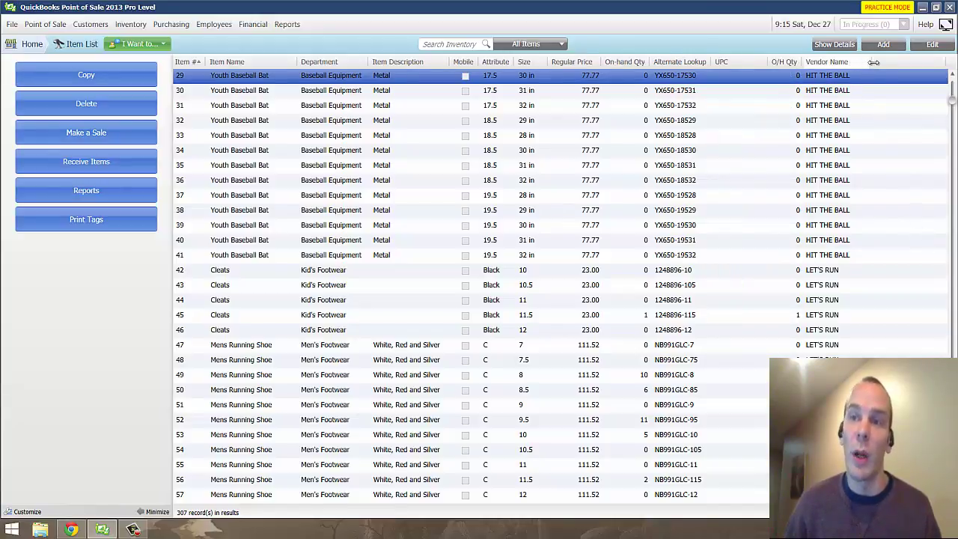
Widen the Vendor Name column to fit the full vendor names and review the vendors down the item list.
{"action": "scroll", "coordinate": [828, 318], "scroll_direction": "down", "scroll_amount": 11}
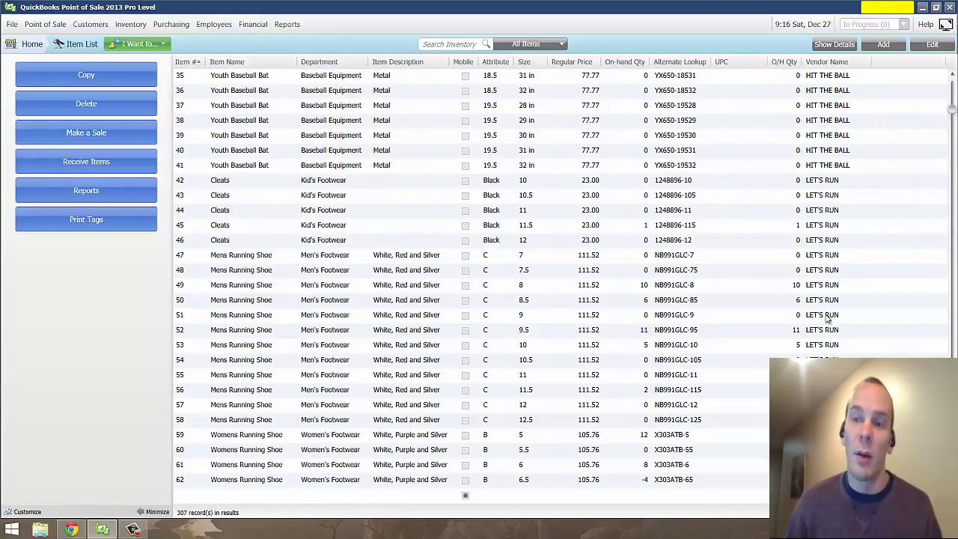
{"action": "scroll", "coordinate": [828, 318], "scroll_direction": "down", "scroll_amount": 12}
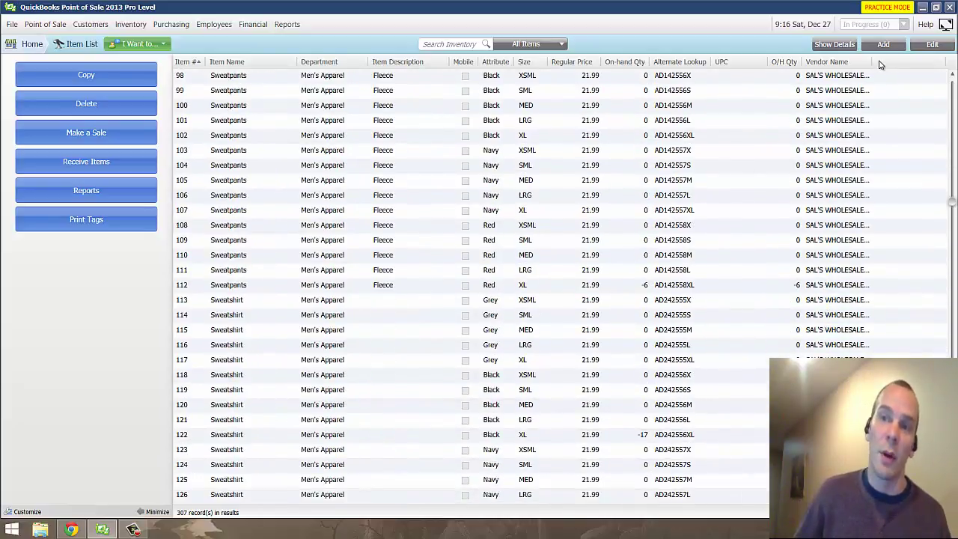
{"action": "left_click_drag", "start_coordinate": [872, 64], "coordinate": [904, 65]}
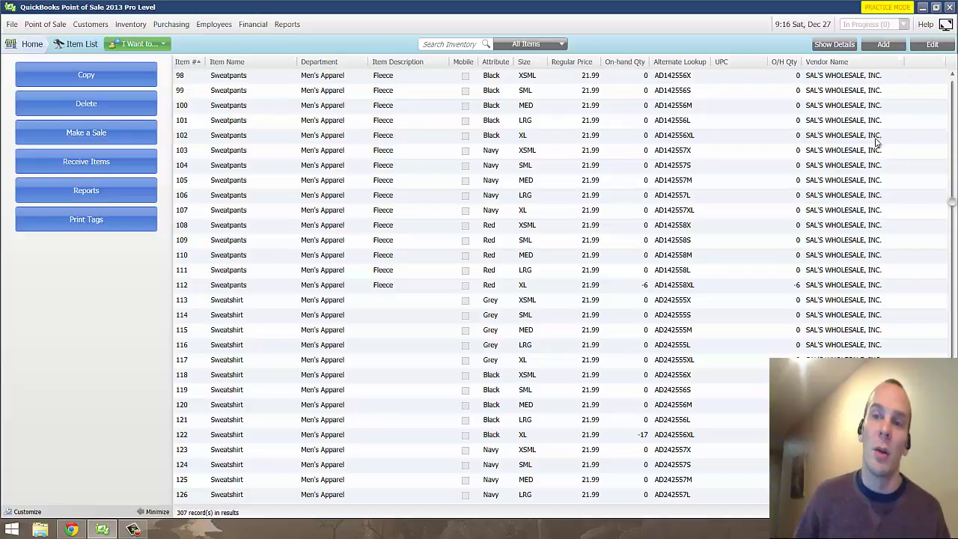
{"action": "scroll", "coordinate": [864, 169], "scroll_direction": "down", "scroll_amount": 14}
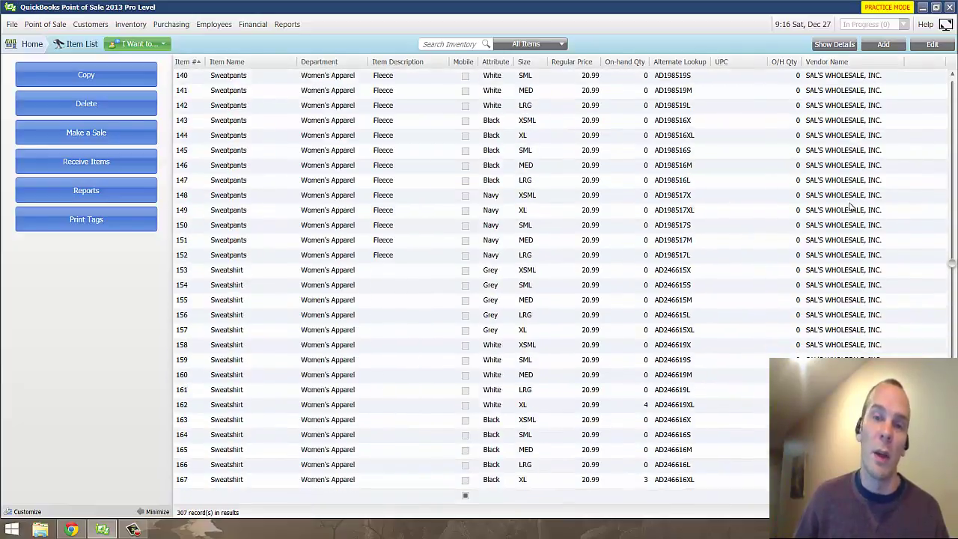
{"action": "scroll", "coordinate": [850, 208], "scroll_direction": "down", "scroll_amount": 17}
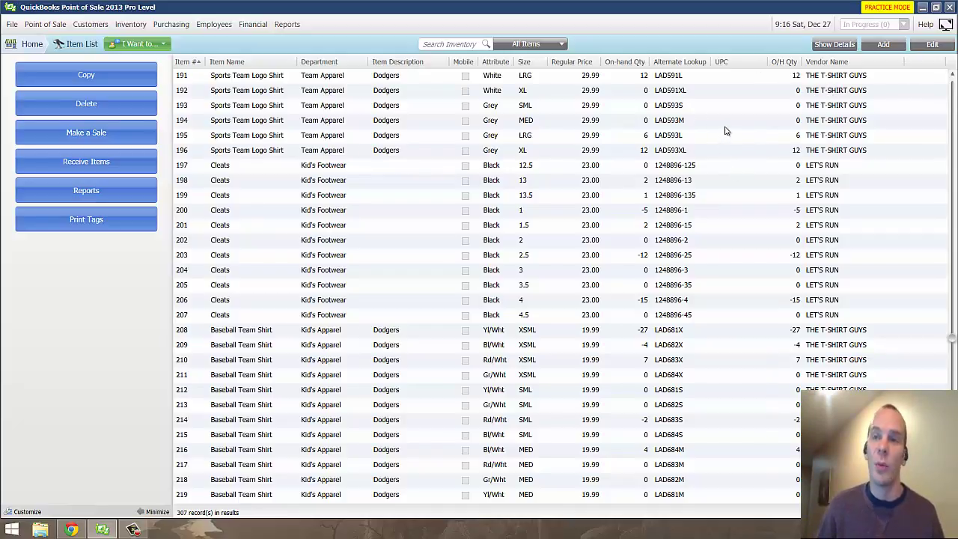
Add the On Order column to the item list and narrow the Vendor Name column beside it.
{"action": "right_click", "coordinate": [747, 64]}
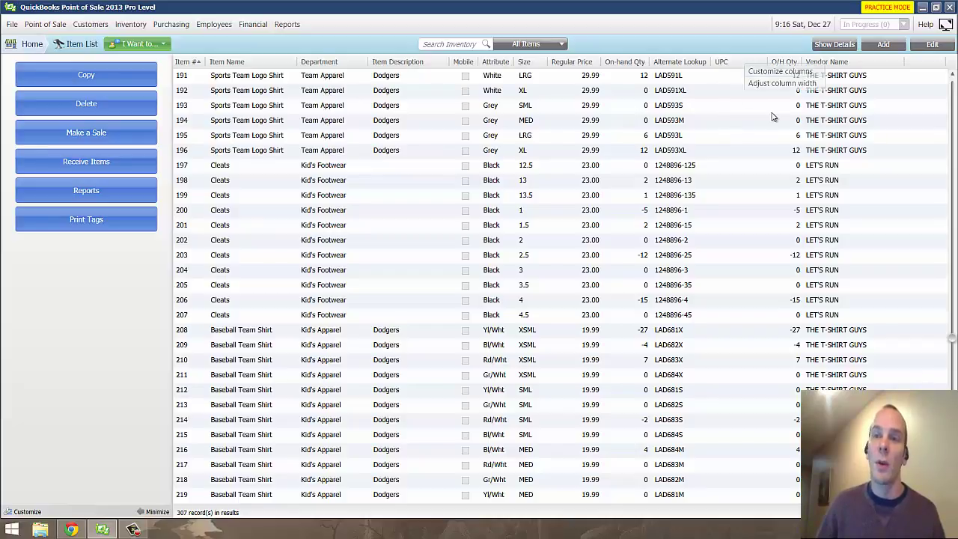
{"action": "left_click", "coordinate": [780, 72]}
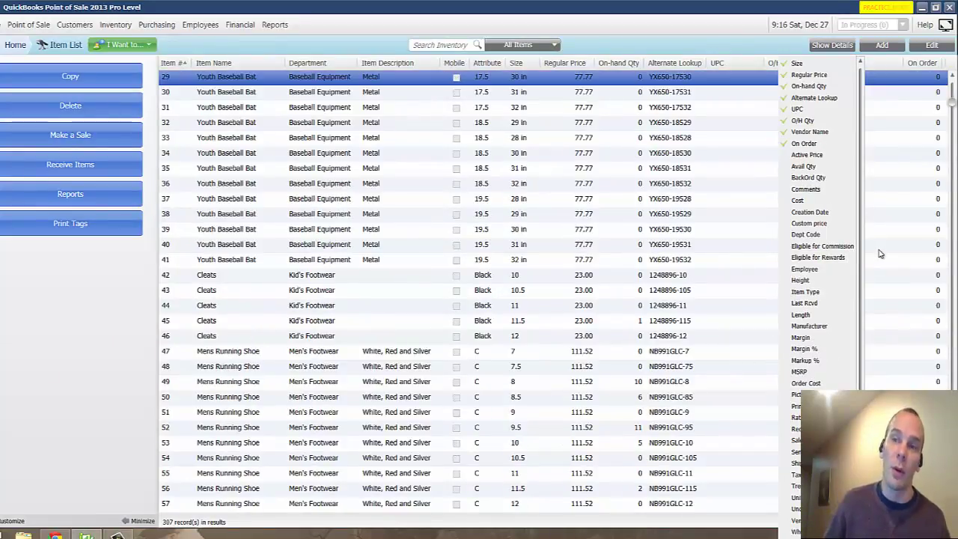
{"action": "left_click", "coordinate": [912, 251]}
{"action": "left_click_drag", "start_coordinate": [922, 65], "coordinate": [871, 64]}
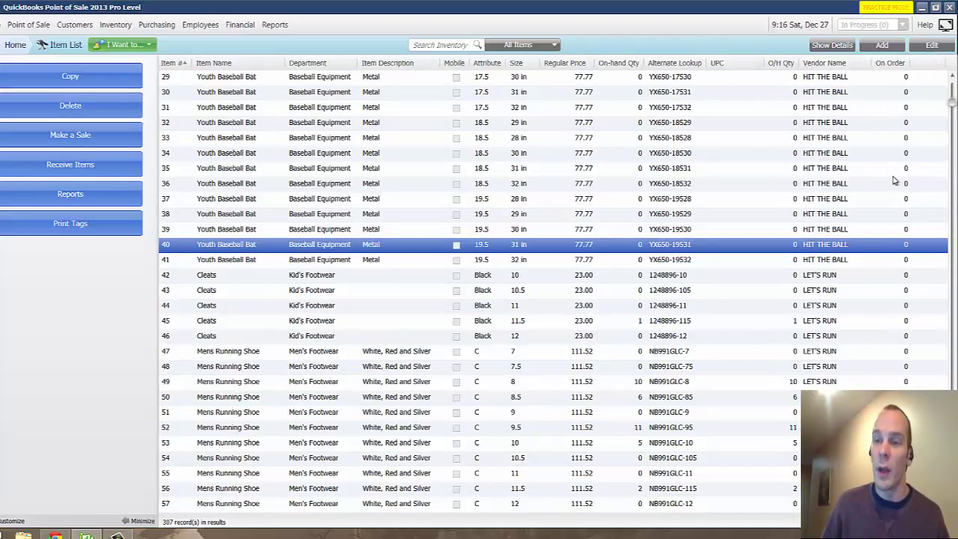
Look through the items' On Order quantities and select item 168, the women's navy XSML sweatshirt.
{"action": "scroll", "coordinate": [890, 266], "scroll_direction": "down", "scroll_amount": 7}
{"action": "scroll", "coordinate": [891, 265], "scroll_direction": "down", "scroll_amount": 20}
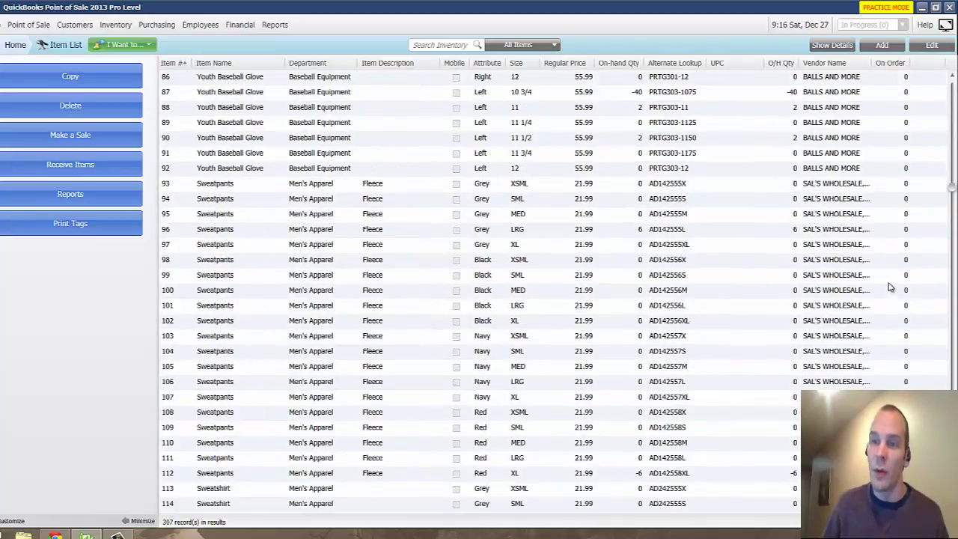
{"action": "scroll", "coordinate": [892, 313], "scroll_direction": "down", "scroll_amount": 14}
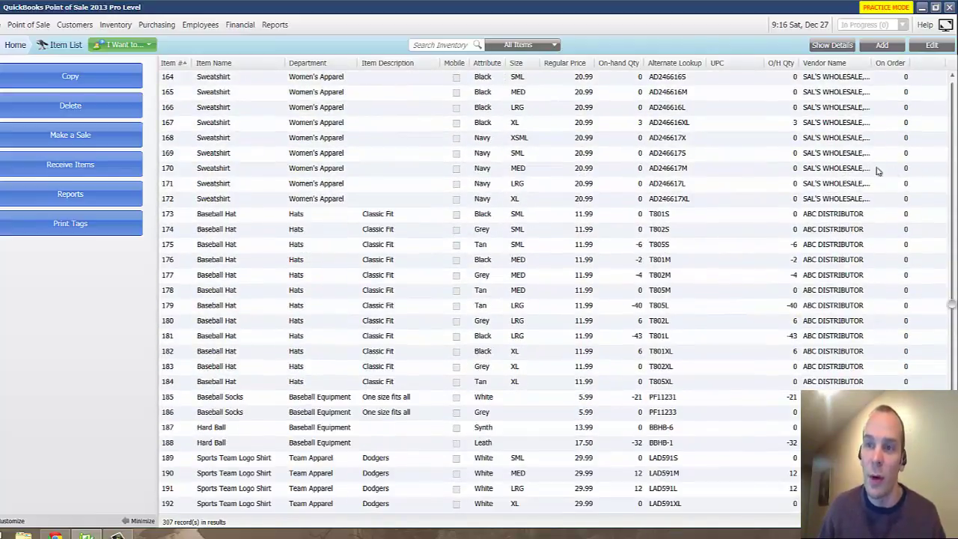
{"action": "left_click", "coordinate": [882, 139]}
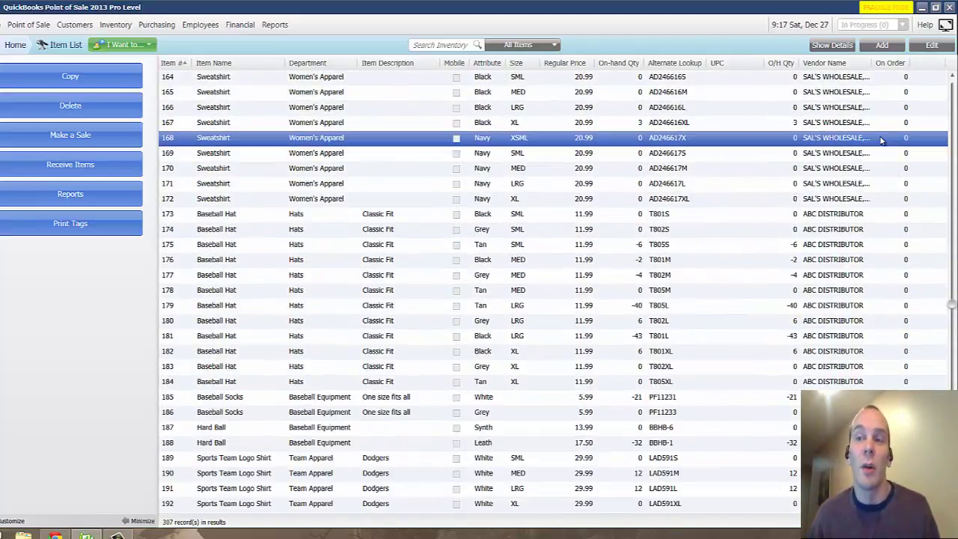